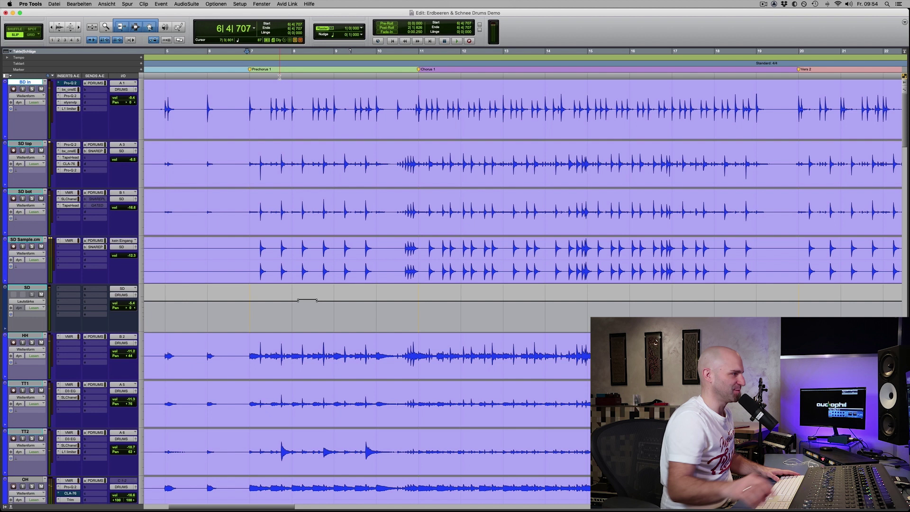
# Step: Play the full drum mix from just before Prechorus 1, solo the BD in track and play the kick alone
pyautogui.press('space')
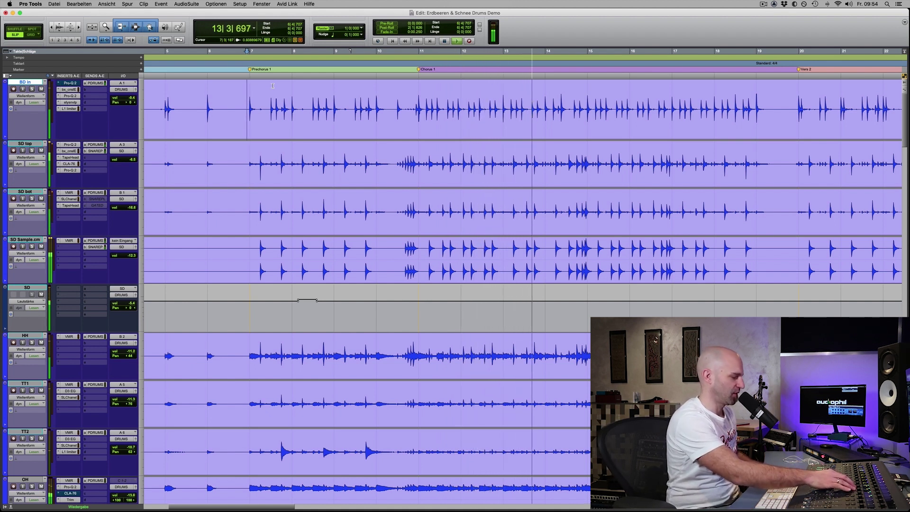
pyautogui.press('space')
pyautogui.hotkey('shift', 's')
pyautogui.press('space')
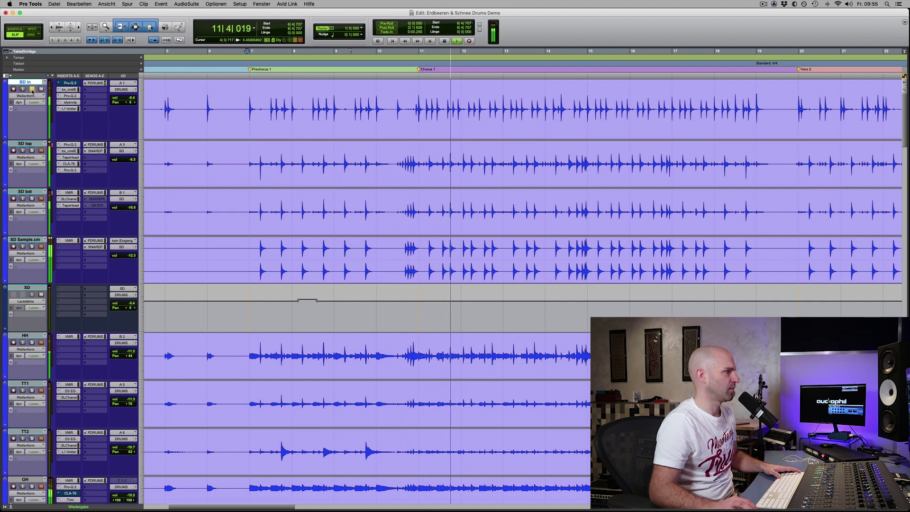
pyautogui.press('space')
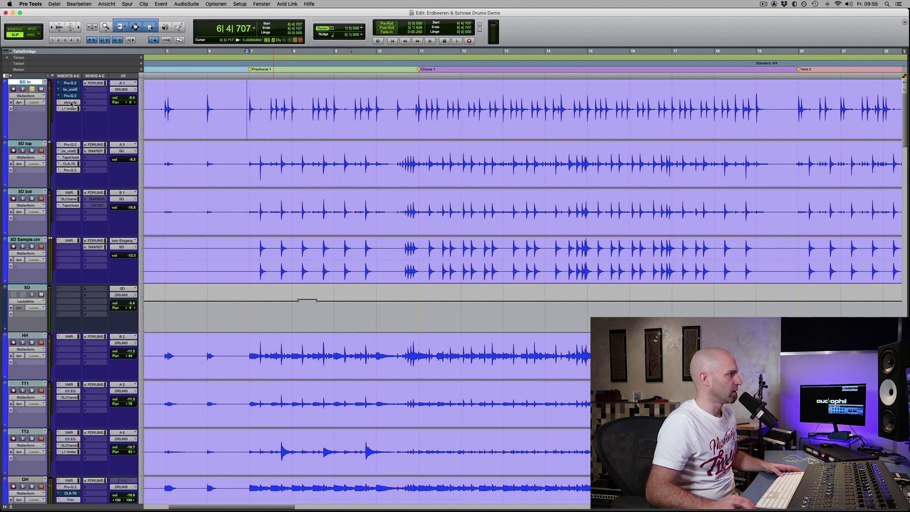
# Step: Place the playback position just before Chorus 1, play the kick briefly, and open the bx_console E insert on the BD in track
pyautogui.click(416, 104)
pyautogui.press('space')
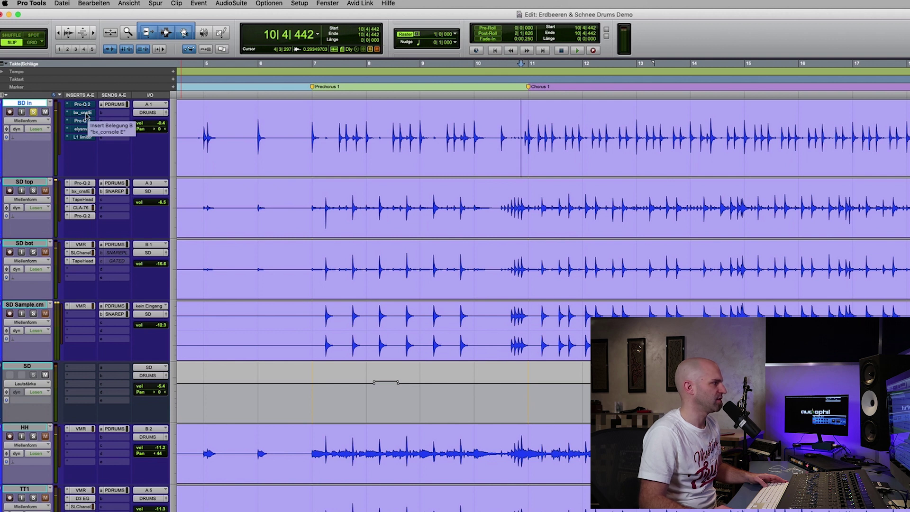
pyautogui.click(84, 113)
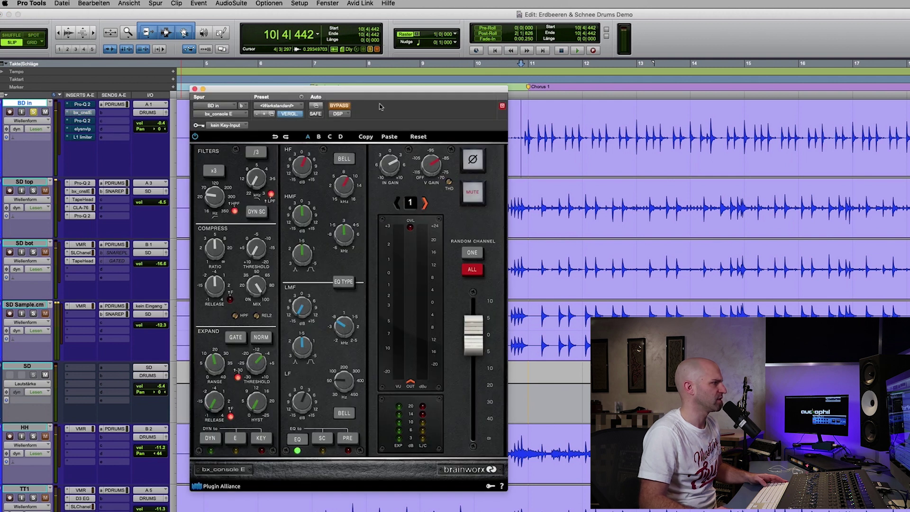
pyautogui.moveTo(385, 89); pyautogui.dragTo(388, 72)
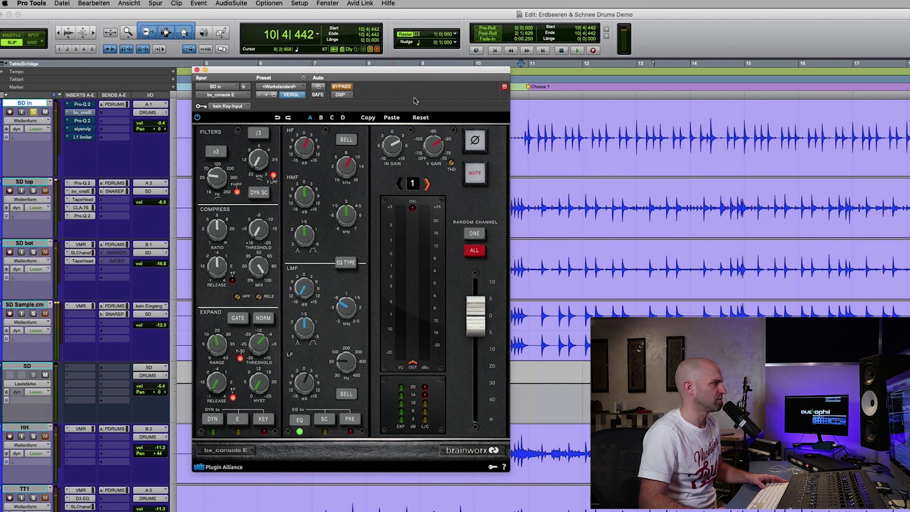
# Step: Compare the soloed kick with and without the bx_console E during playback, leaving the plug-in active
pyautogui.press('space')
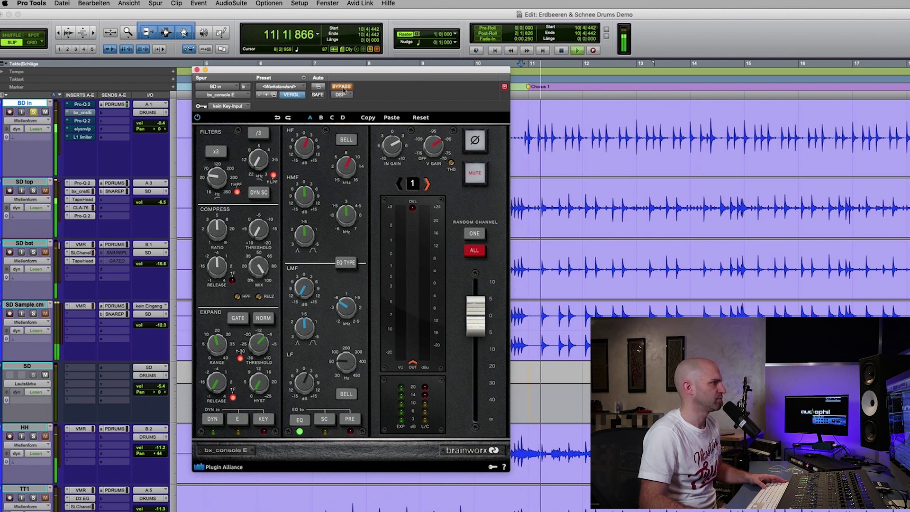
pyautogui.click(342, 88)
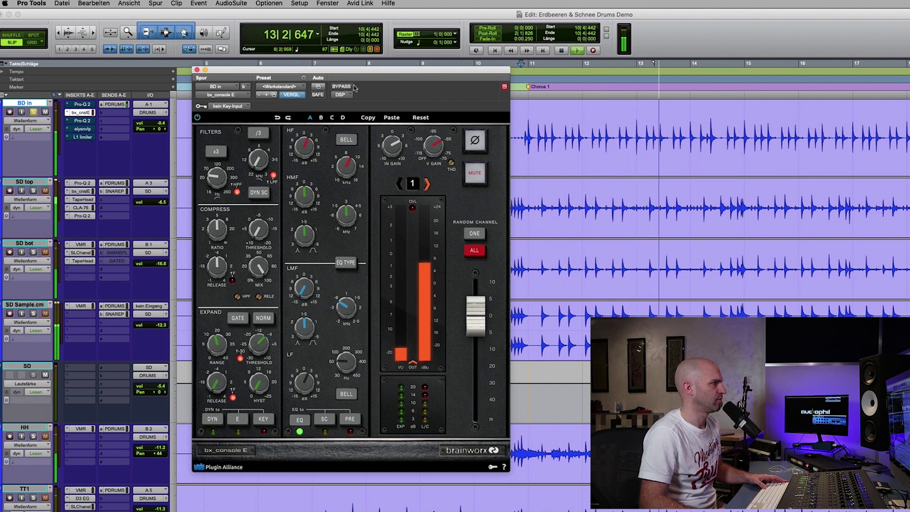
pyautogui.click(341, 87)
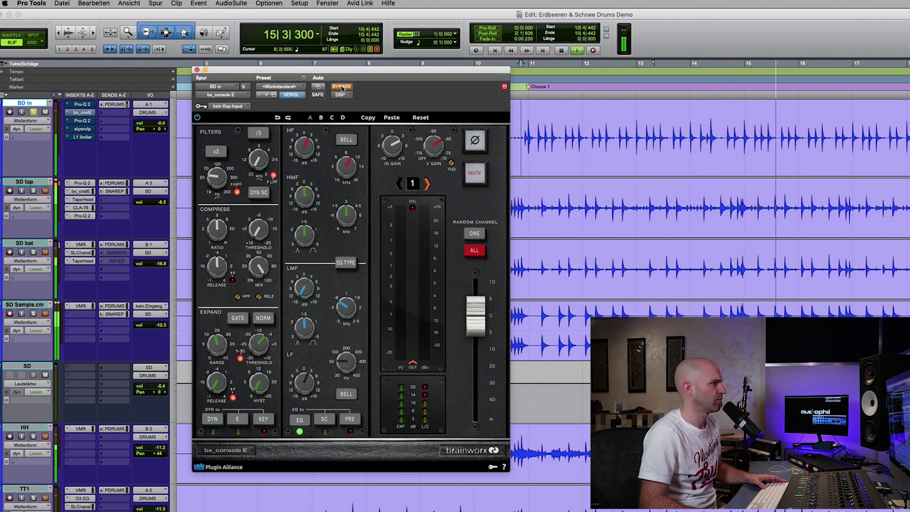
pyautogui.click(341, 87)
pyautogui.moveTo(370, 73); pyautogui.dragTo(490, 153)
pyautogui.press('space')
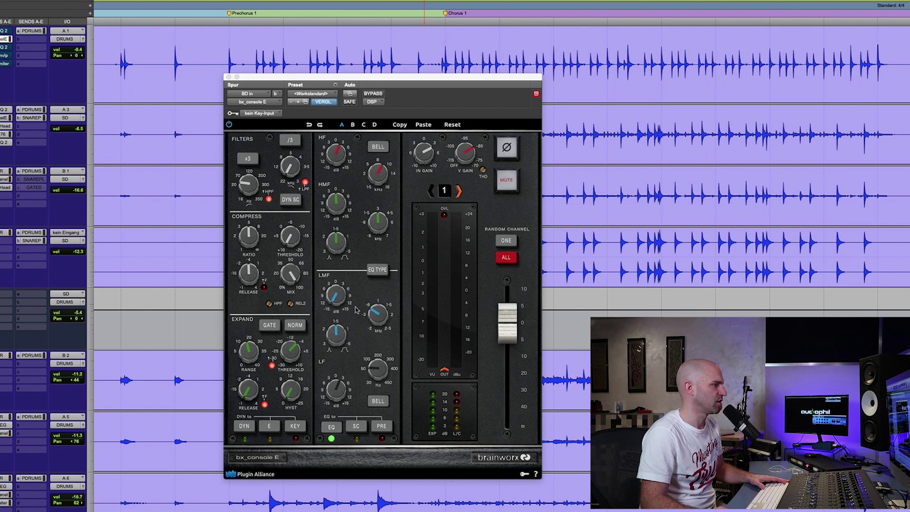
# Step: Boost the LMF band at 700 Hz to +10.8 dB during playback, then ease the gain back to a smaller boost
pyautogui.click(377, 316)
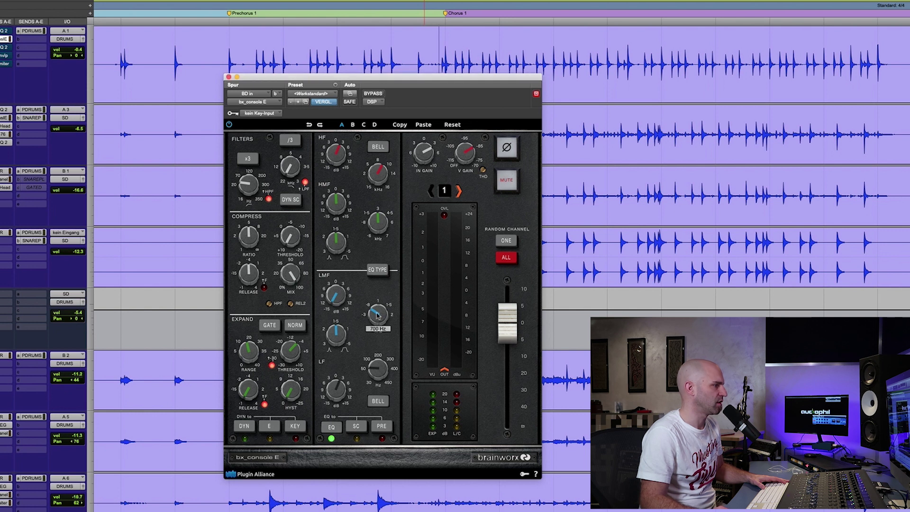
pyautogui.click(336, 302)
pyautogui.moveTo(334, 264); pyautogui.dragTo(334, 264)
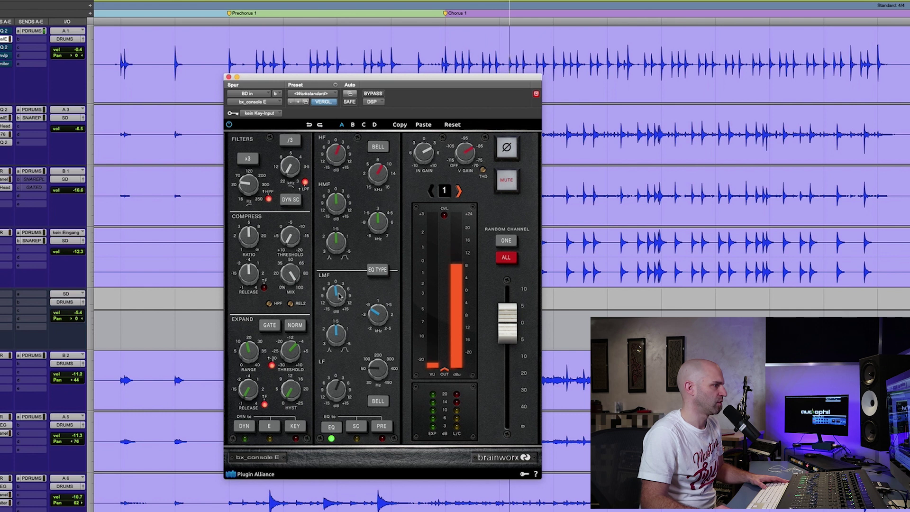
pyautogui.moveTo(339, 296); pyautogui.dragTo(339, 264)
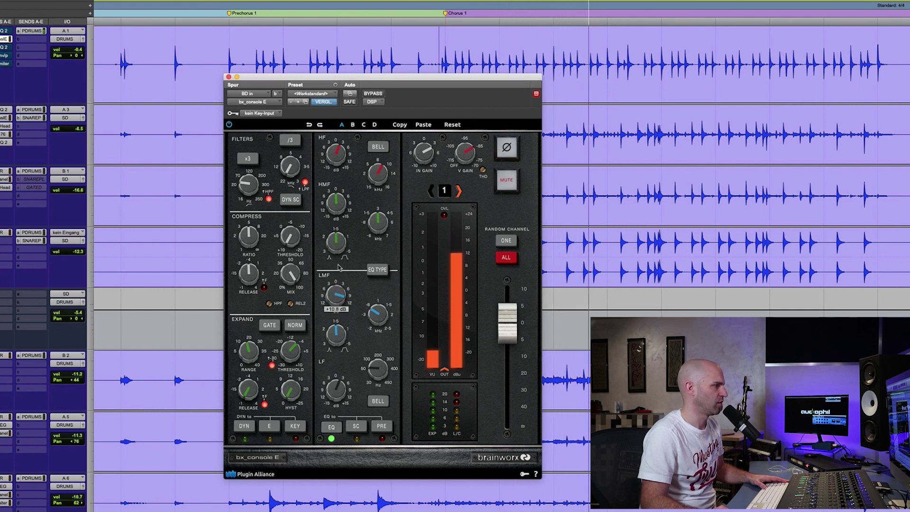
pyautogui.click(338, 297)
pyautogui.moveTo(338, 297); pyautogui.dragTo(338, 296)
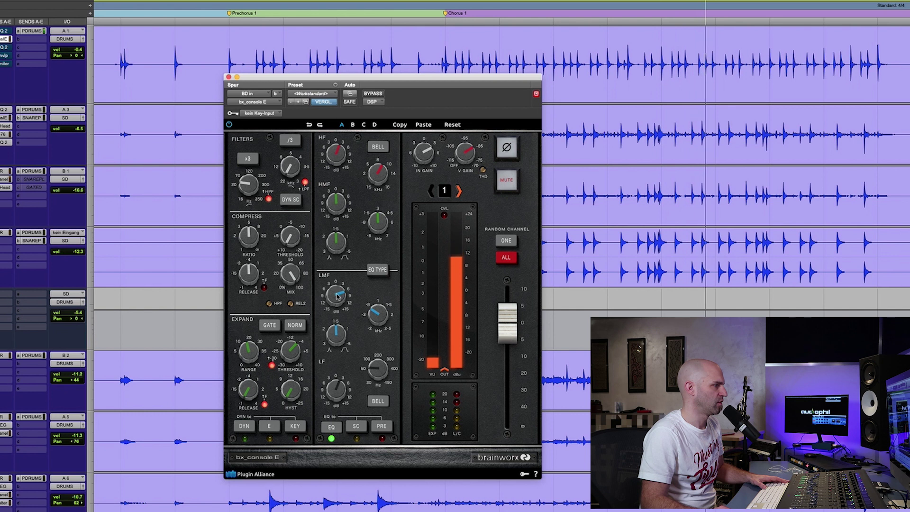
pyautogui.press('space')
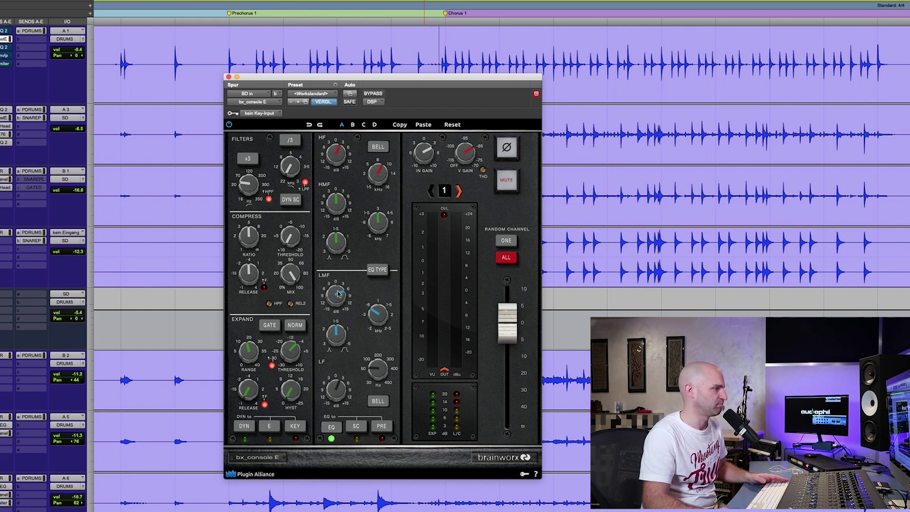
# Step: Turn the LMF gain back down to a cut while playing the kick
pyautogui.press('space')
pyautogui.moveTo(338, 296)
pyautogui.moveTo(338, 302); pyautogui.dragTo(337, 356)
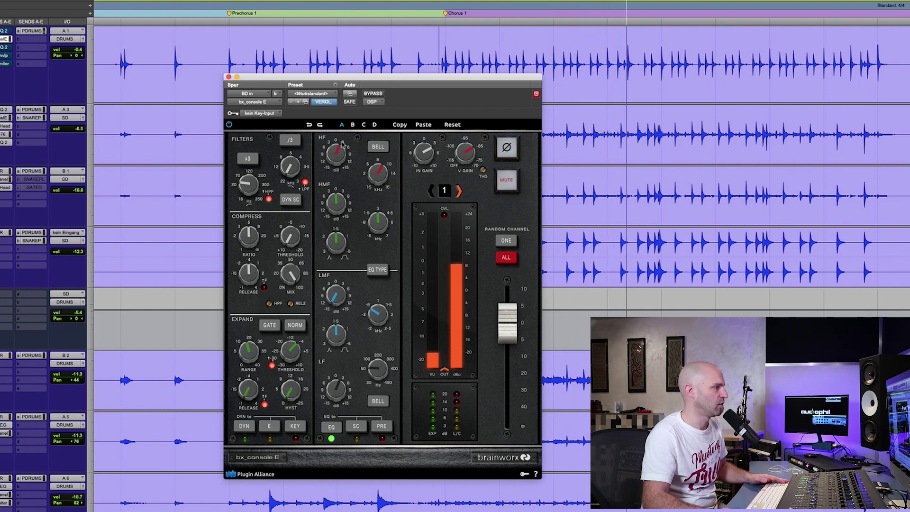
pyautogui.press('space')
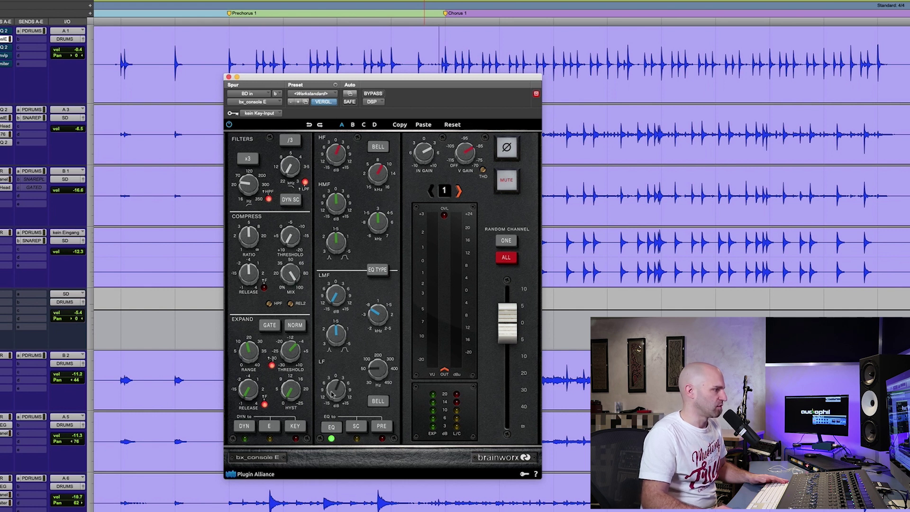
# Step: Adjust the gain of the LF band slightly and listen to the equalized kick
pyautogui.moveTo(336, 391); pyautogui.dragTo(338, 394)
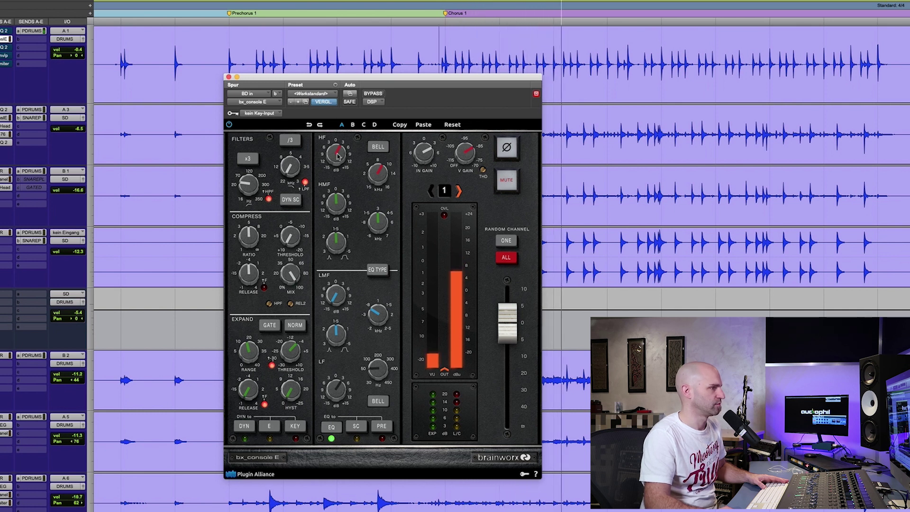
pyautogui.press('space')
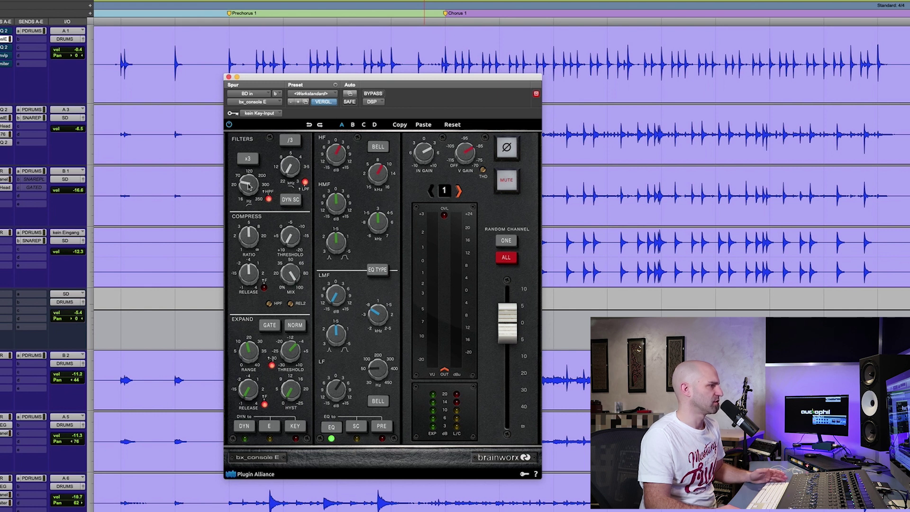
pyautogui.press('space')
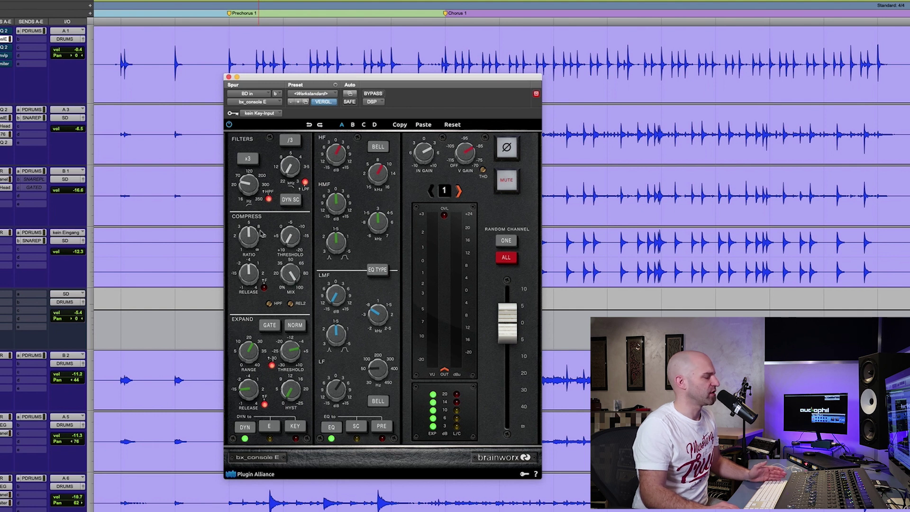
# Step: Move the playback position to just before Prechorus 1 and compare the kick with the dynamics section off and on, leaving it on
pyautogui.click(226, 49)
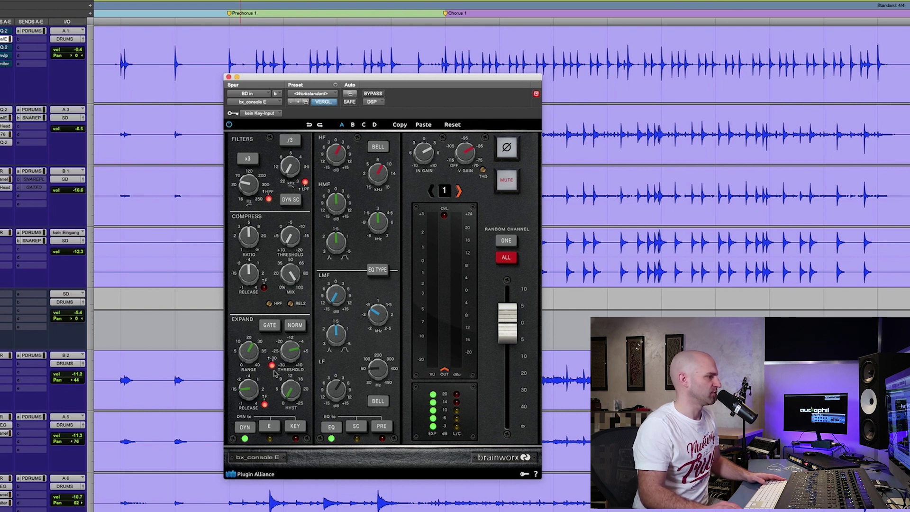
pyautogui.press('space')
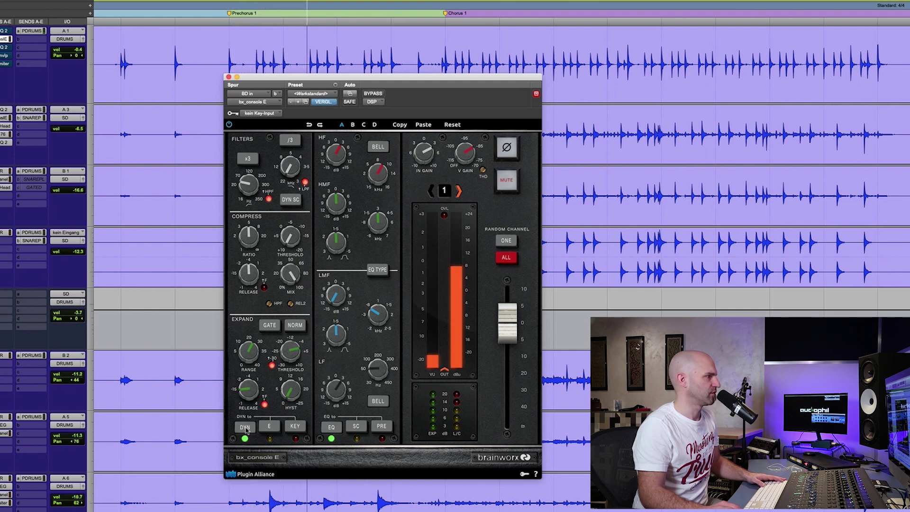
pyautogui.press('space')
pyautogui.click(245, 426)
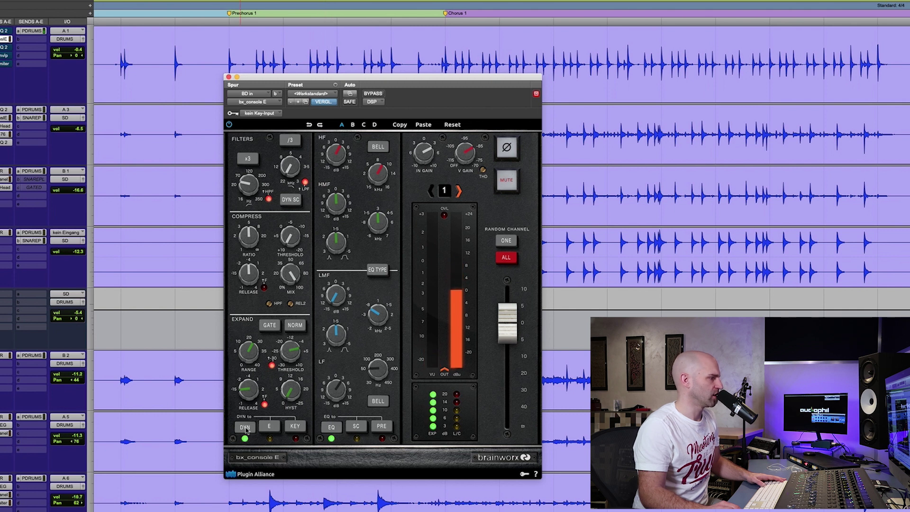
pyautogui.press('space')
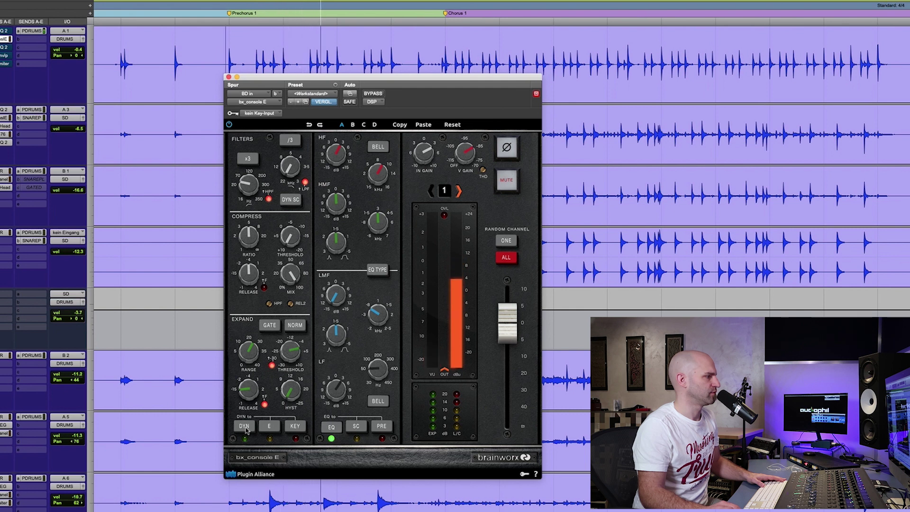
pyautogui.click(244, 427)
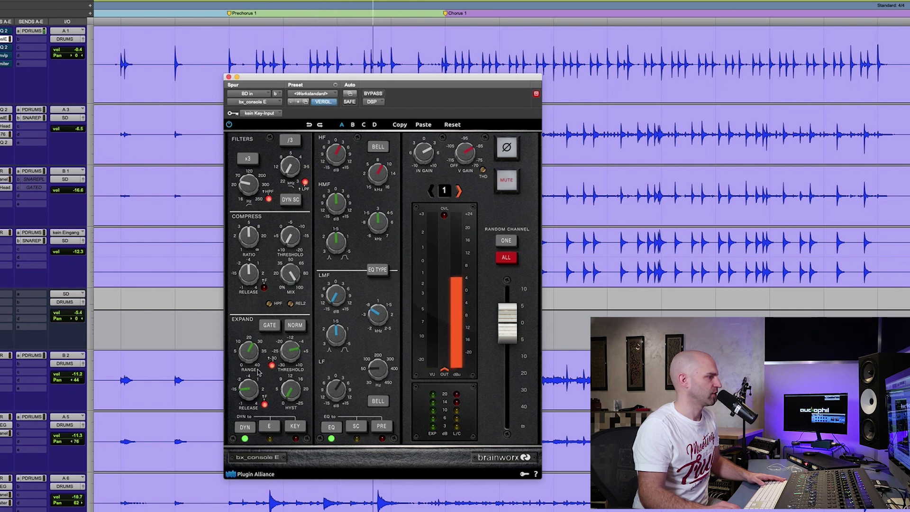
pyautogui.press('space')
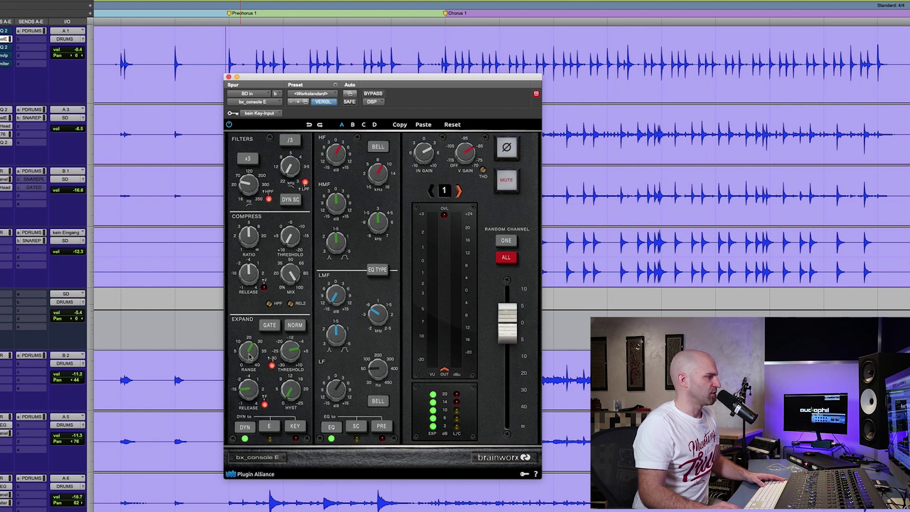
# Step: Vary the expander's Range on the kick during playback, turning it up fully and back down
pyautogui.press('space')
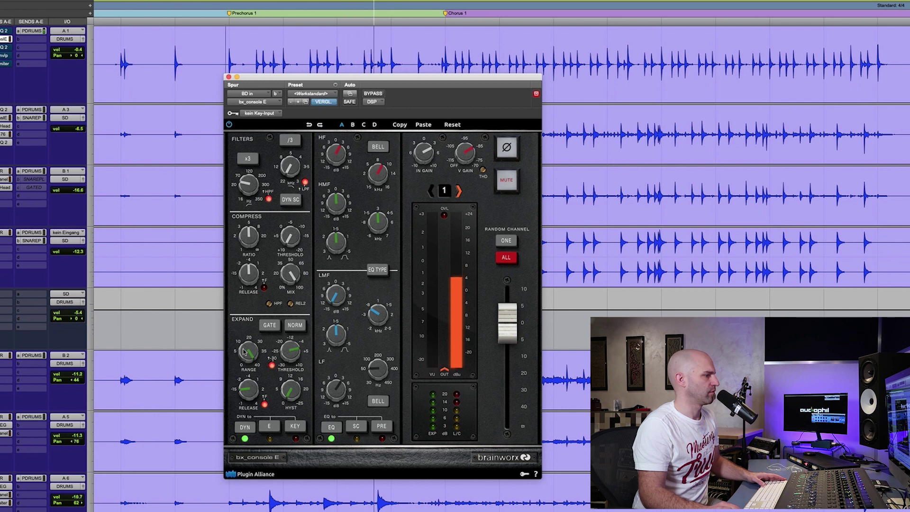
pyautogui.press('space')
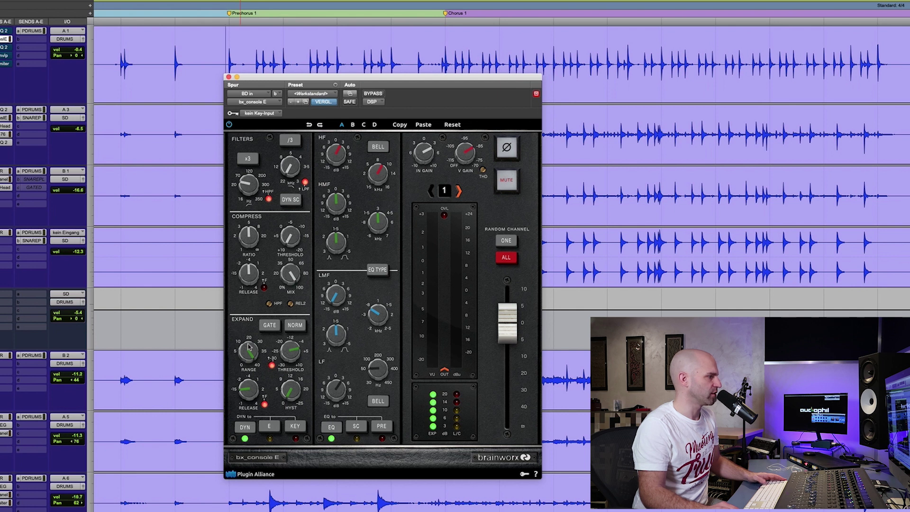
pyautogui.press('space')
pyautogui.moveTo(248, 356)
pyautogui.moveTo(248, 358)
pyautogui.mouseDown()
pyautogui.moveTo(247, 374)
pyautogui.moveTo(249, 356)
pyautogui.mouseUp()
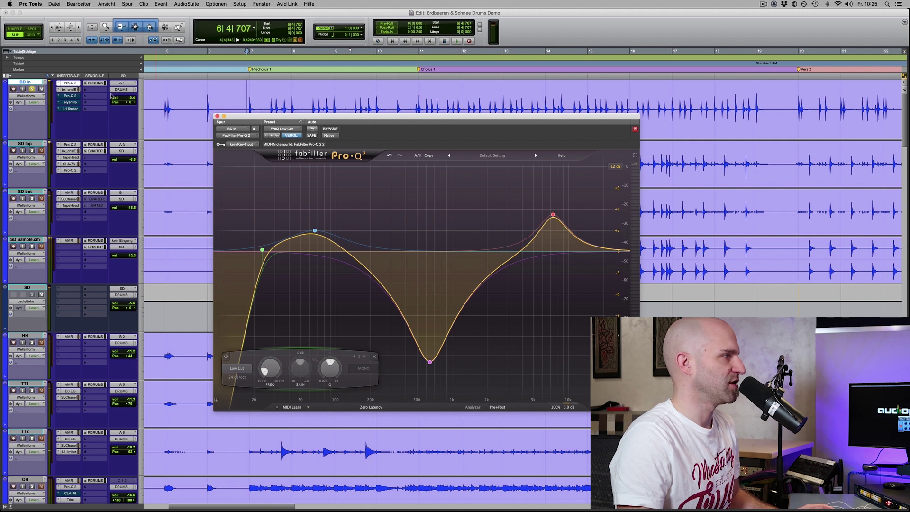
# Step: Show the bx_console E beside the first Pro-Q 2 of the BD in track, then close both plug-in windows
pyautogui.click(71, 90)
pyautogui.moveTo(344, 120); pyautogui.dragTo(412, 38)
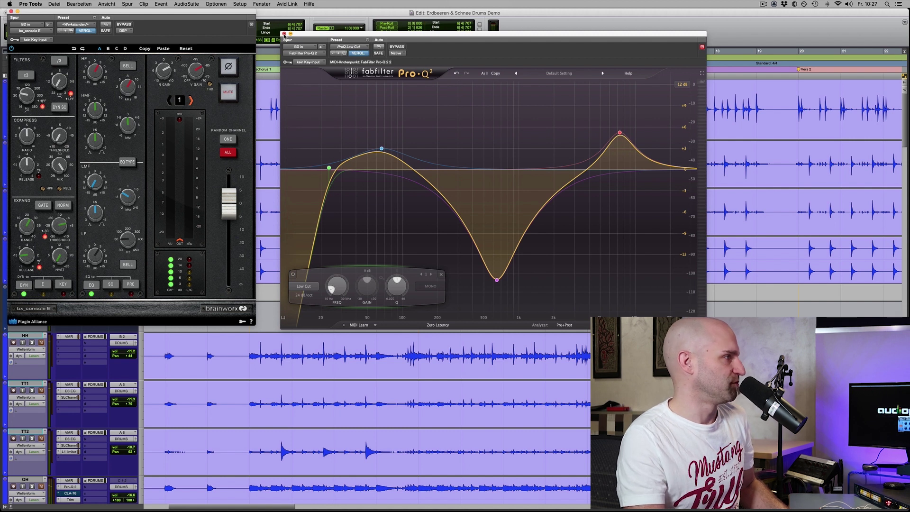
pyautogui.click(284, 34)
pyautogui.moveTo(100, 12); pyautogui.dragTo(315, 19)
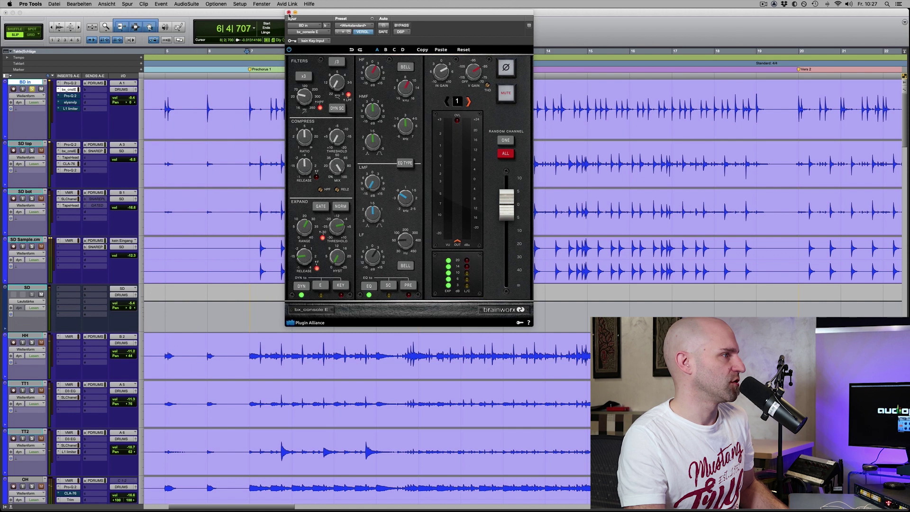
pyautogui.click(288, 13)
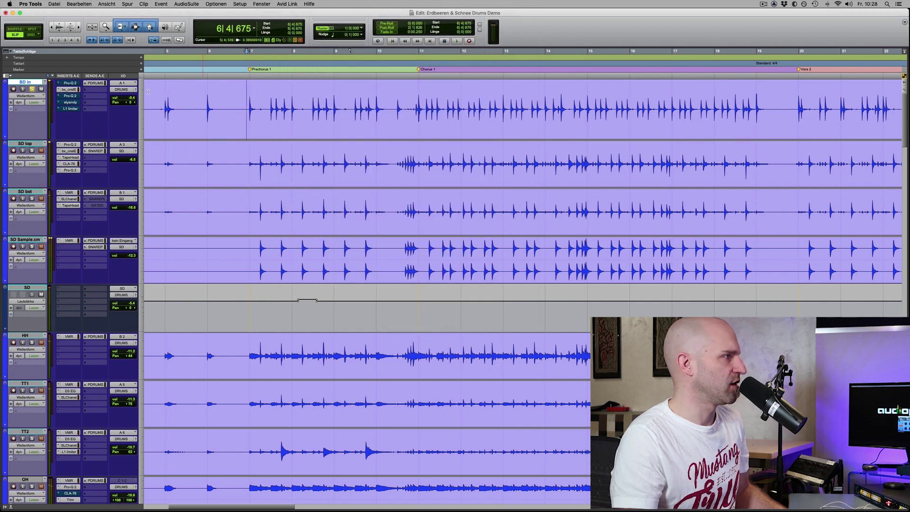
# Step: Open the second Pro-Q 2 on BD in and turn its narrow notch into a boost of about +10.7 dB near 145 Hz during playback
pyautogui.click(71, 96)
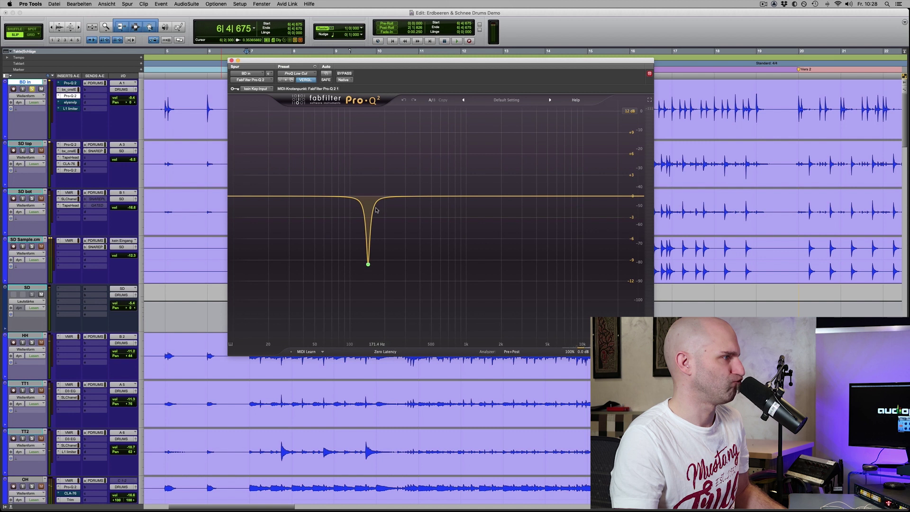
pyautogui.press('space')
pyautogui.moveTo(375, 275)
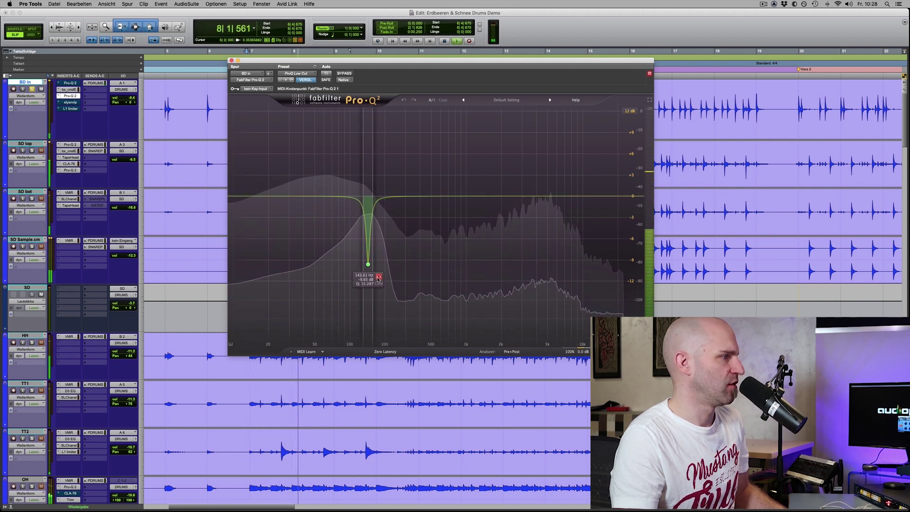
pyautogui.moveTo(368, 264); pyautogui.dragTo(383, 136)
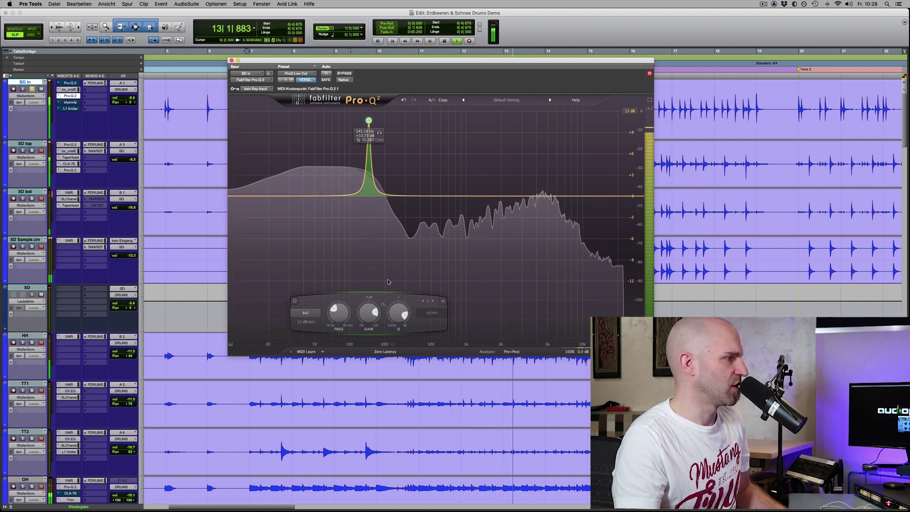
# Step: Turn the narrow band near 145 Hz back into a cut of about -9 dB and stop playback
pyautogui.moveTo(369, 312); pyautogui.dragTo(342, 319)
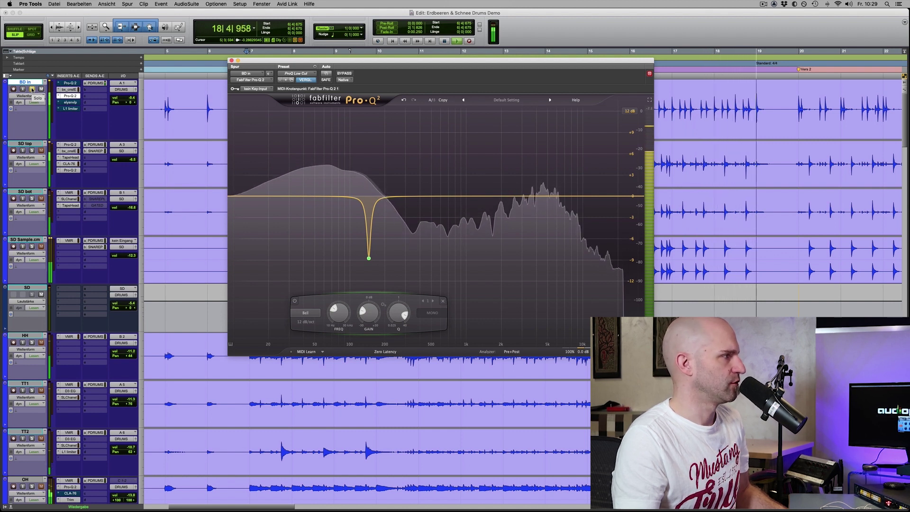
pyautogui.press('space')
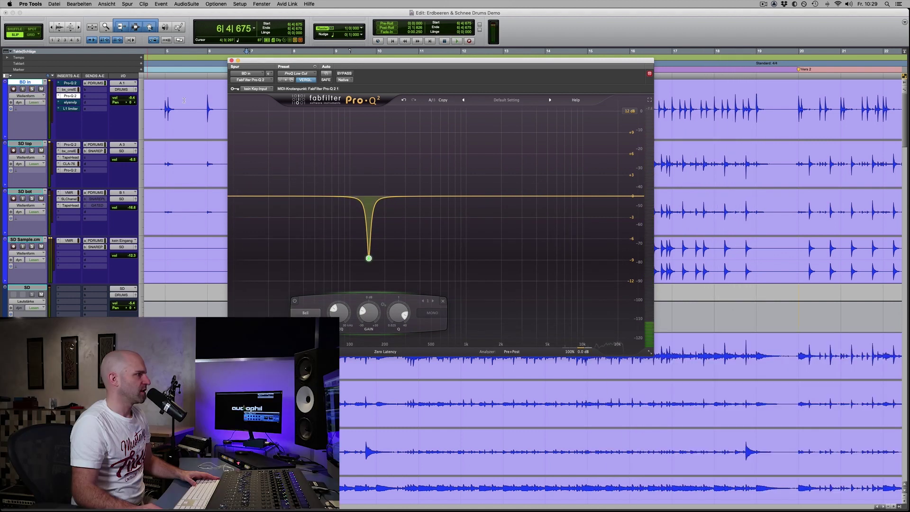
# Step: Open bx_console E on BD in and vary its HF gain during playback, turning it down and back up to about +10.7 dB
pyautogui.click(70, 89)
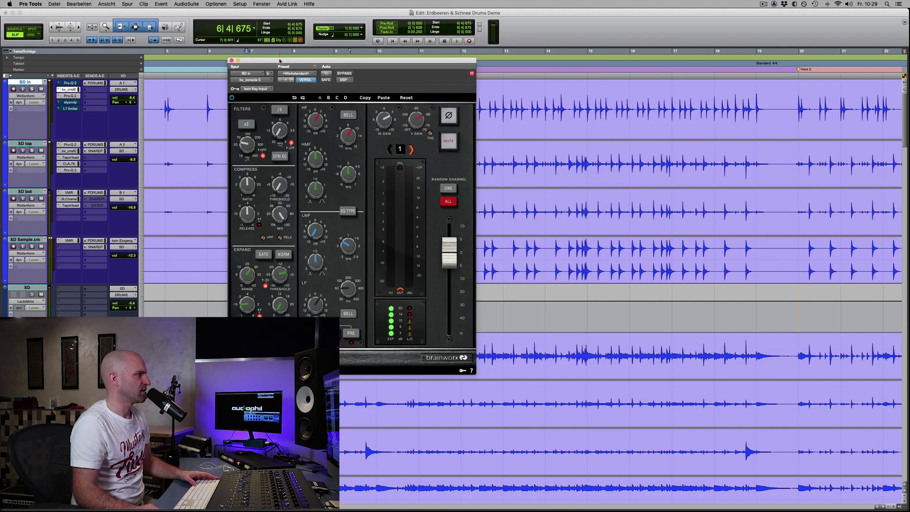
pyautogui.moveTo(280, 60); pyautogui.dragTo(445, 61)
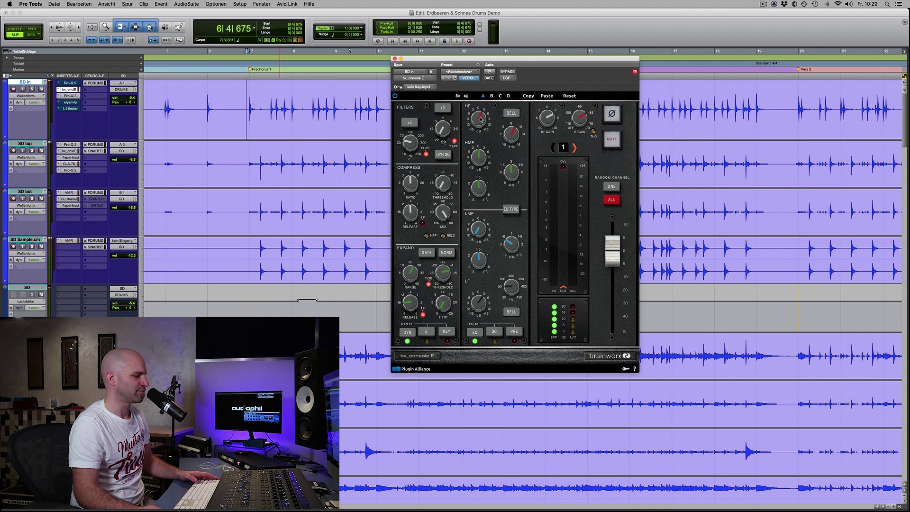
pyautogui.press('space')
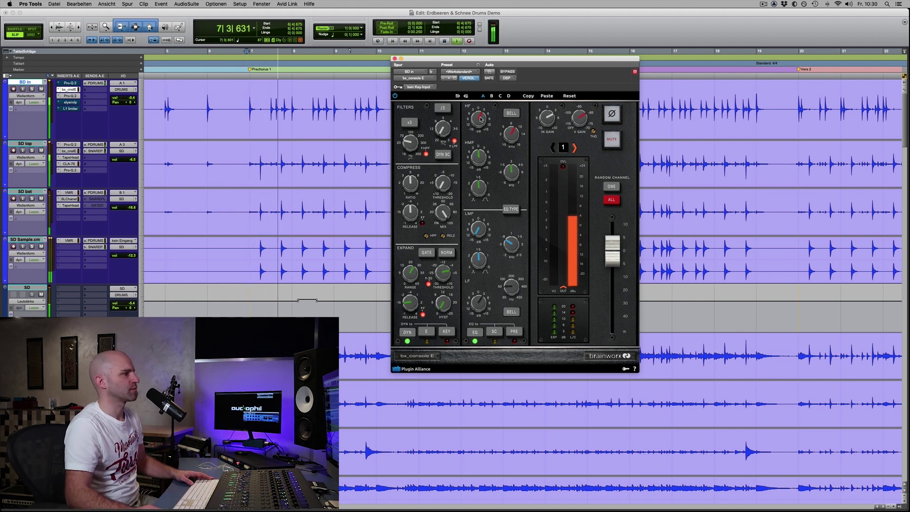
pyautogui.moveTo(480, 119); pyautogui.dragTo(480, 115)
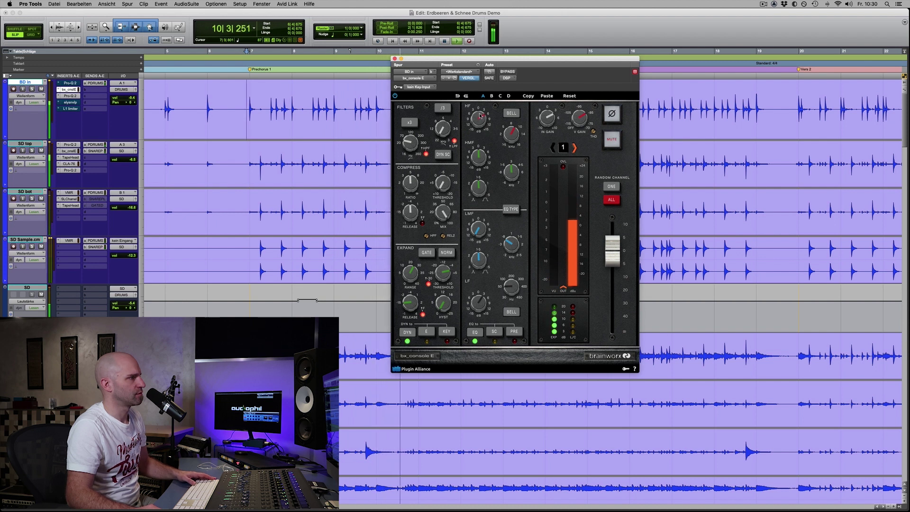
pyautogui.moveTo(480, 115); pyautogui.dragTo(480, 118)
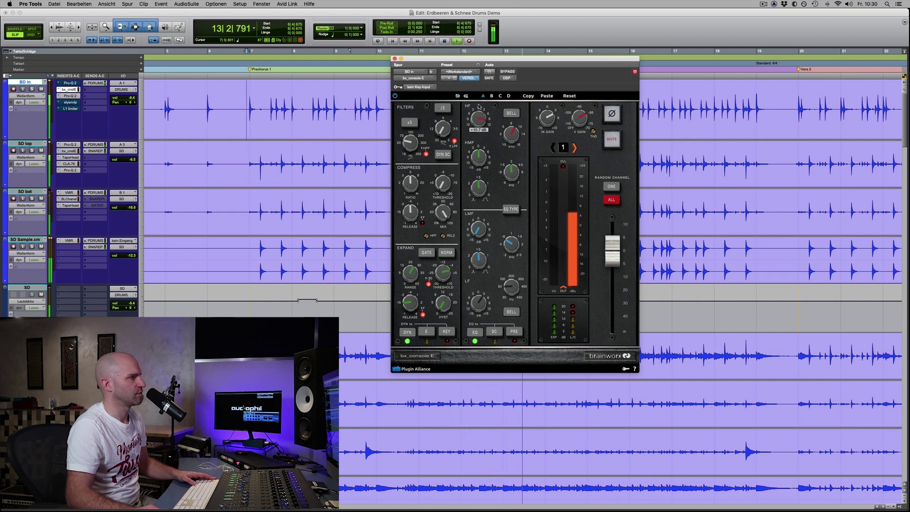
pyautogui.scroll(3, 479, 119)
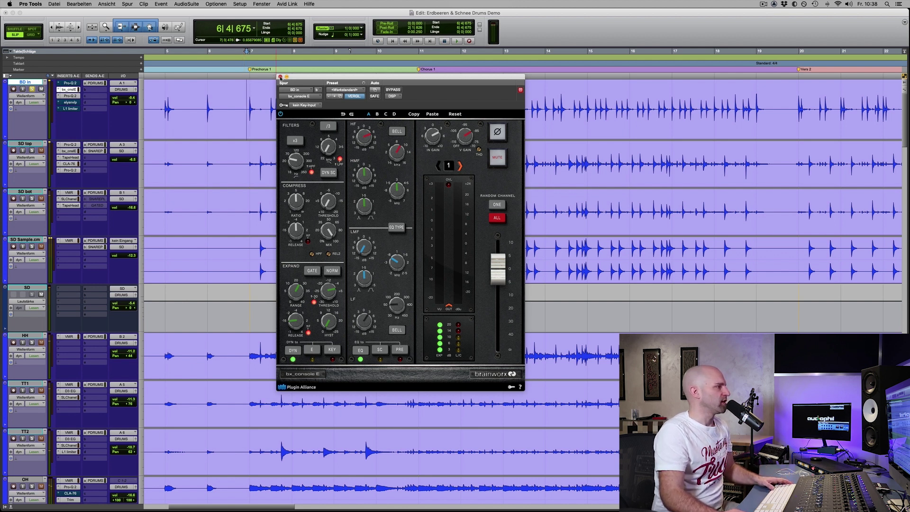
# Step: Close bx_console E, open the elysia nvelope on BD in and try its Sustain control during playback
pyautogui.click(280, 77)
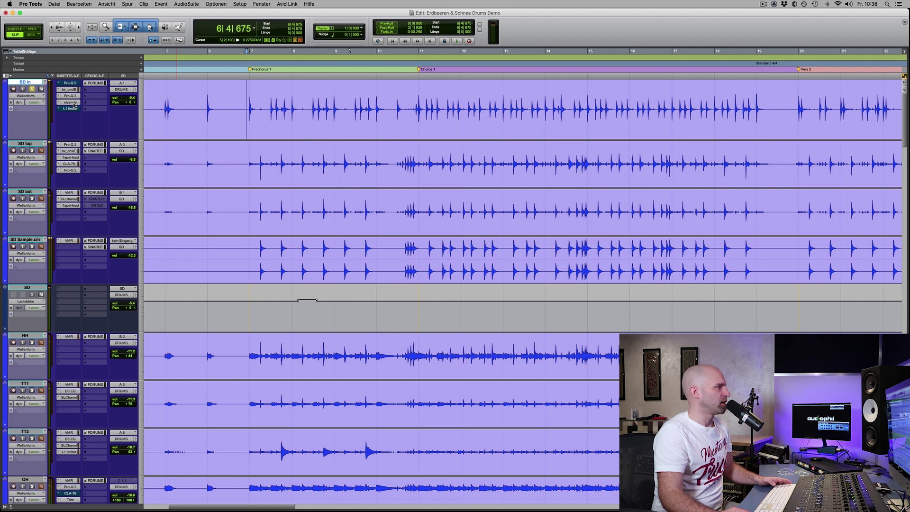
pyautogui.click(73, 103)
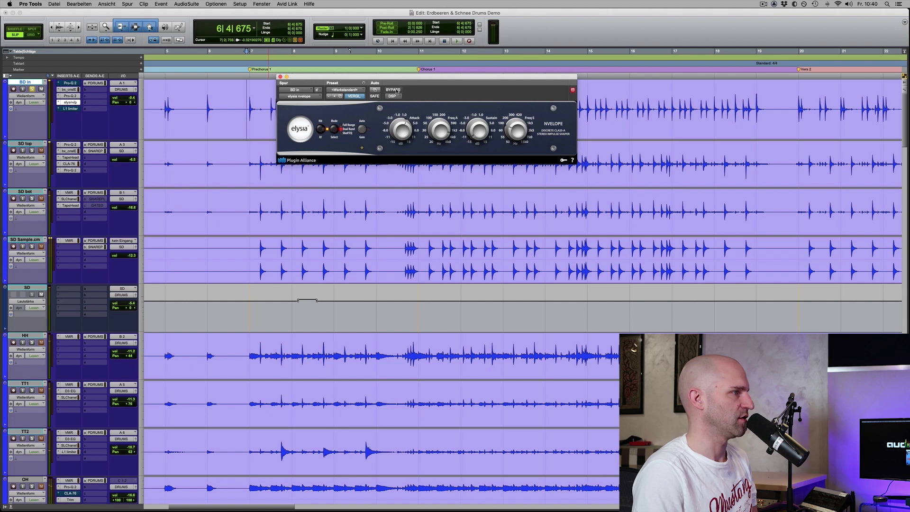
pyautogui.press('space')
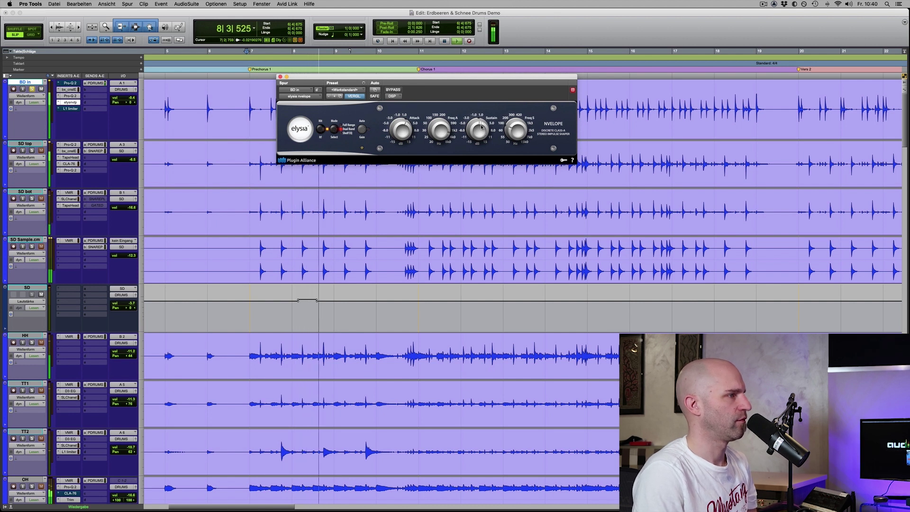
pyautogui.moveTo(480, 132)
pyautogui.moveTo(481, 131)
pyautogui.mouseDown()
pyautogui.moveTo(479, 149)
pyautogui.moveTo(475, 129)
pyautogui.mouseUp()
pyautogui.moveTo(515, 130)
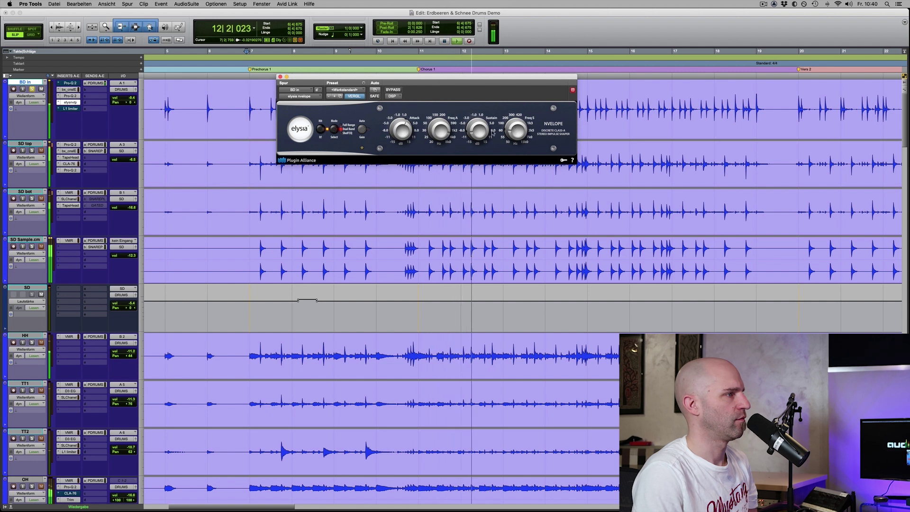
# Step: Compare the soloed kick with the nvelope bypassed and active, leave it active and stop playback
pyautogui.click(393, 90)
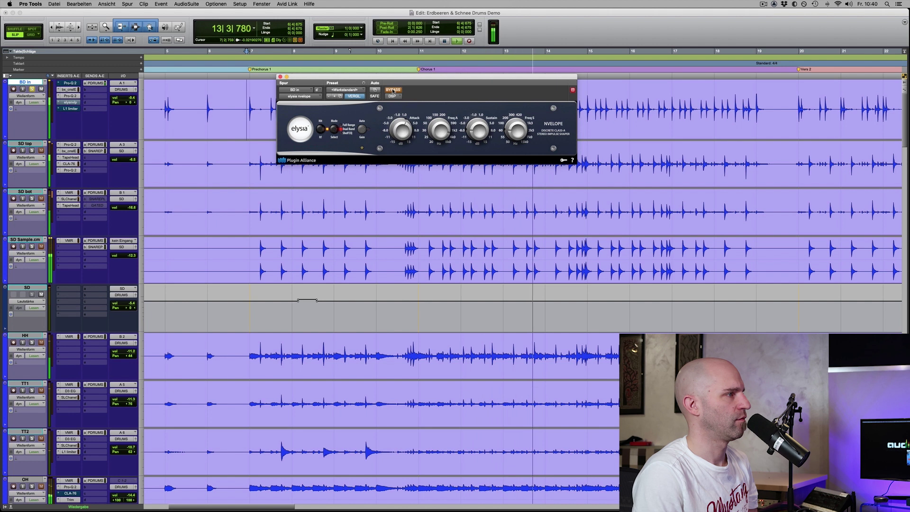
pyautogui.click(393, 90)
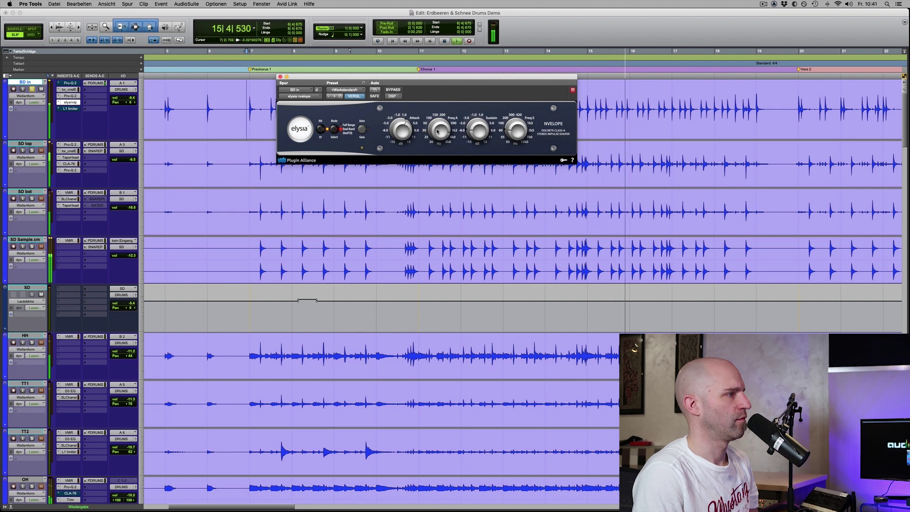
pyautogui.press('space')
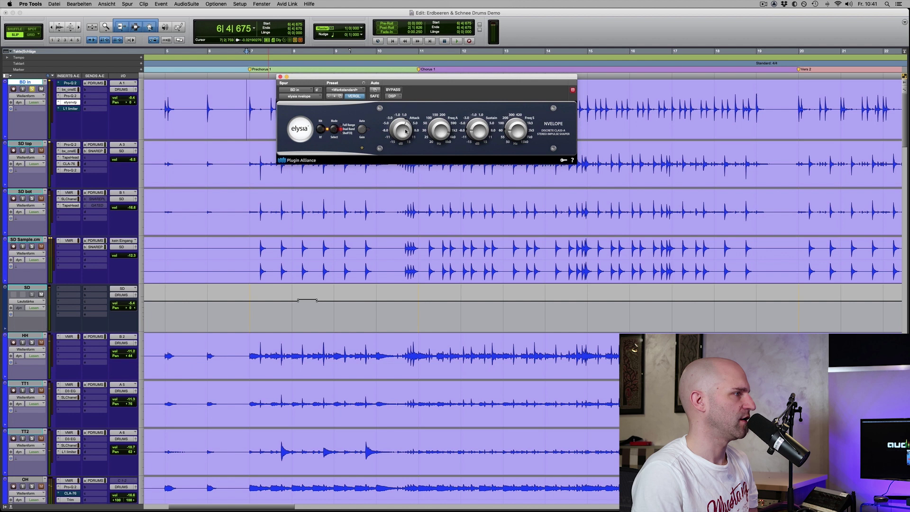
# Step: Vary the nvelope's Attack control on the soloed kick during playback
pyautogui.press('space')
pyautogui.moveTo(405, 127); pyautogui.dragTo(404, 135)
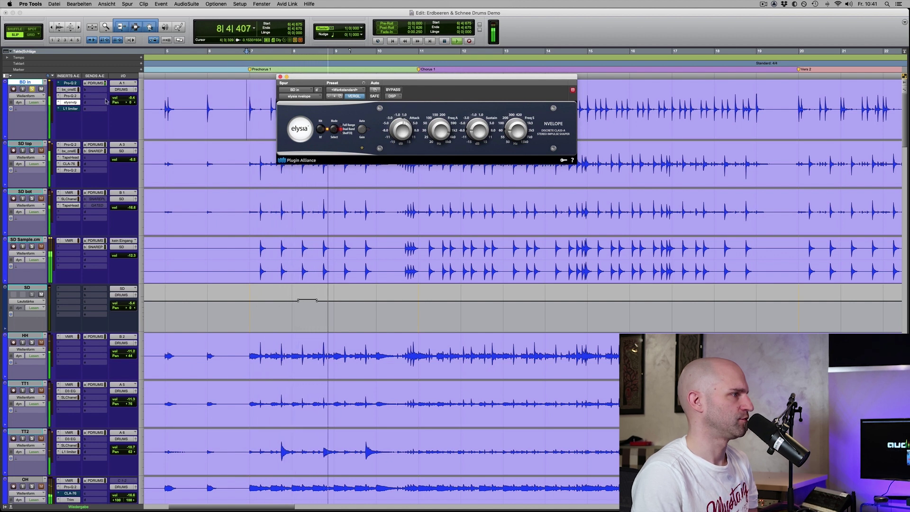
pyautogui.press('space')
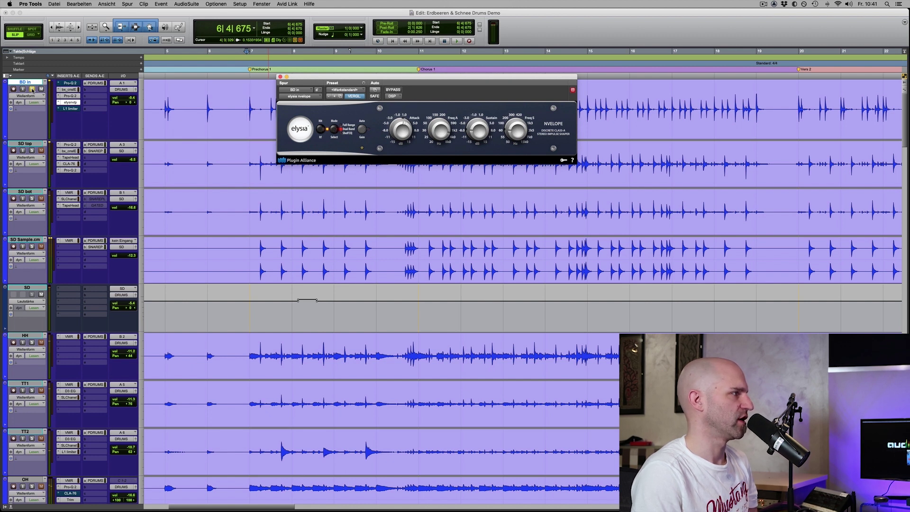
# Step: Take BD in out of solo and compare the drum mix with the nvelope bypassed and active, leaving it active
pyautogui.click(32, 89)
pyautogui.press('space')
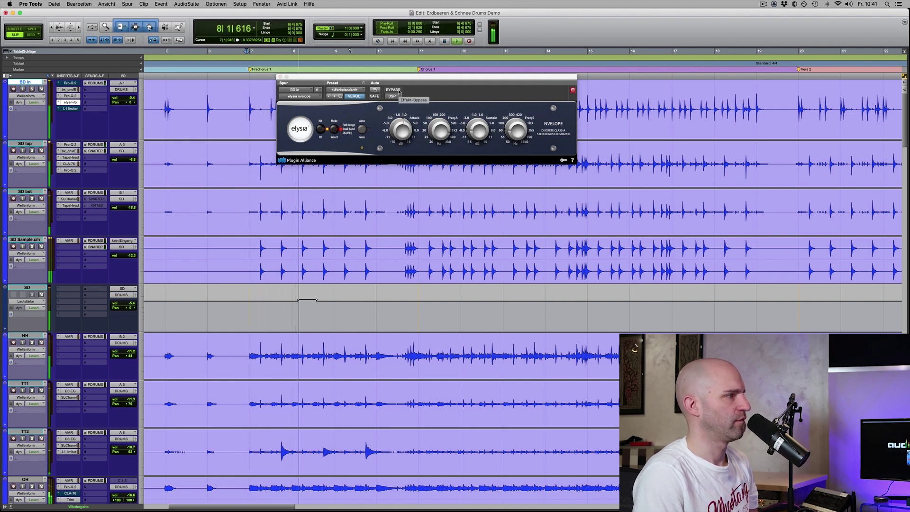
pyautogui.click(399, 91)
pyautogui.click(399, 92)
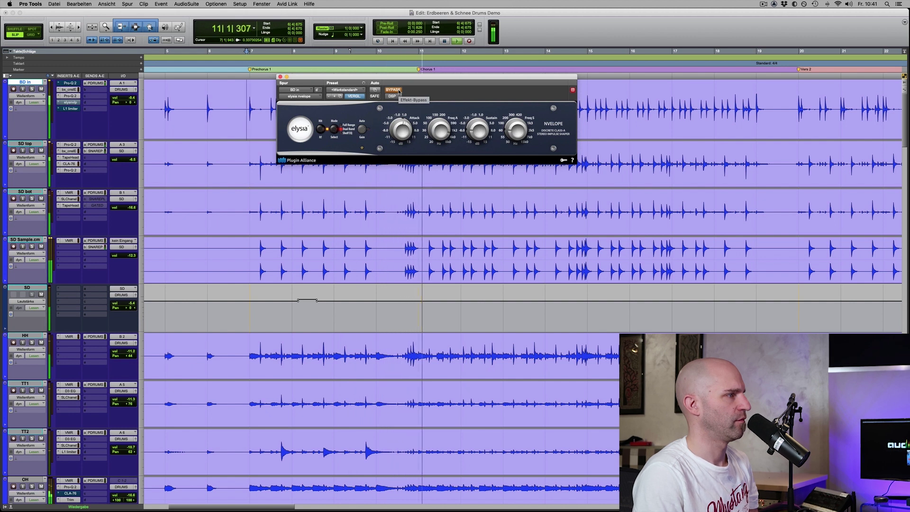
pyautogui.click(393, 89)
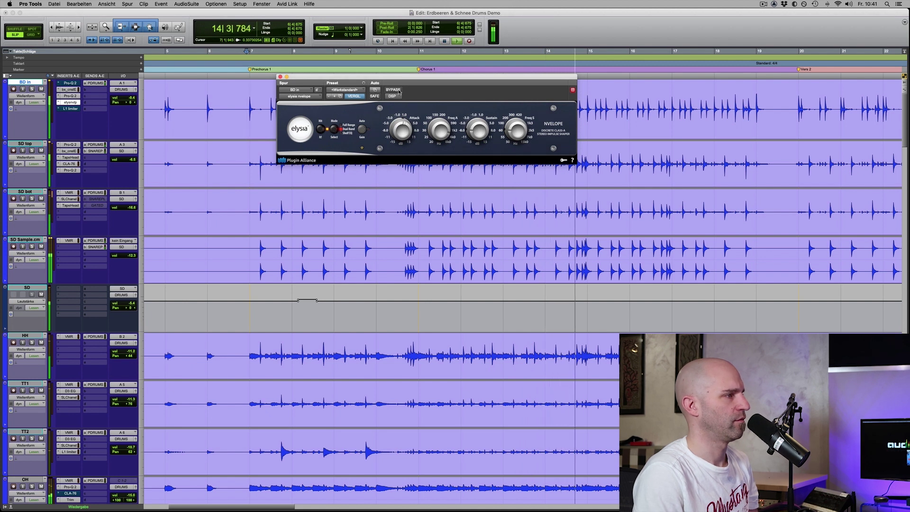
pyautogui.press('space')
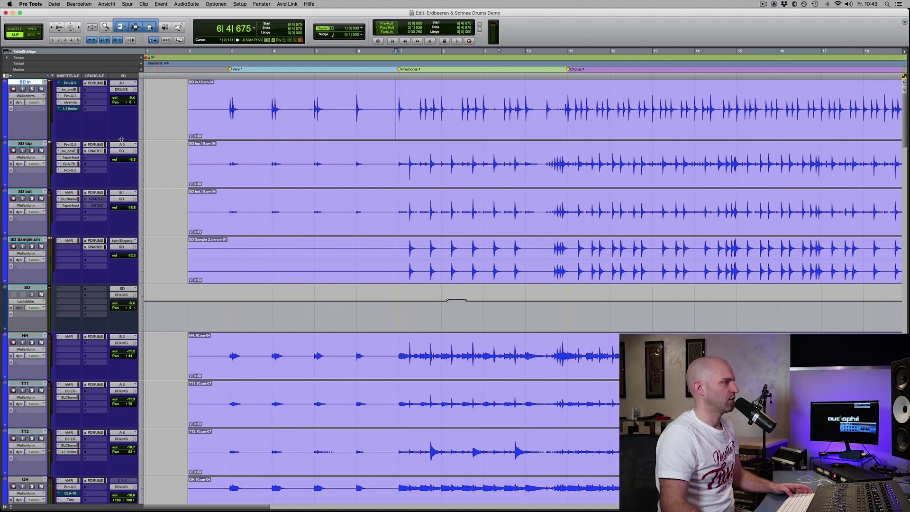
# Step: Enlarge the BD in track's height and magnify the waveforms vertically to examine the kick peaks in Chorus 1
pyautogui.hotkey('ctrl', 'Up')
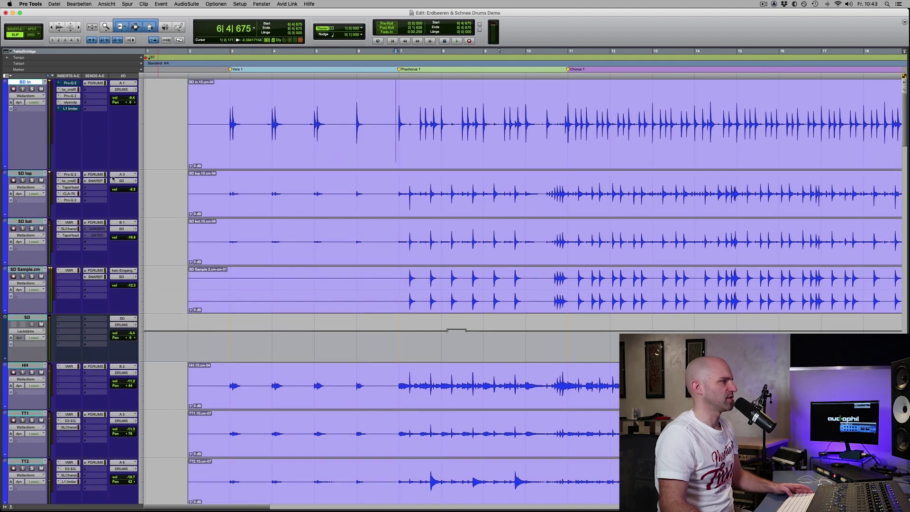
pyautogui.press('super+alt+bracketright')
pyautogui.press('super+alt+bracketleft')
pyautogui.press('super+alt+bracketleft')
pyautogui.press('super+bracketright')
pyautogui.press('super+alt+bracketright')
pyautogui.press('super+bracketright')
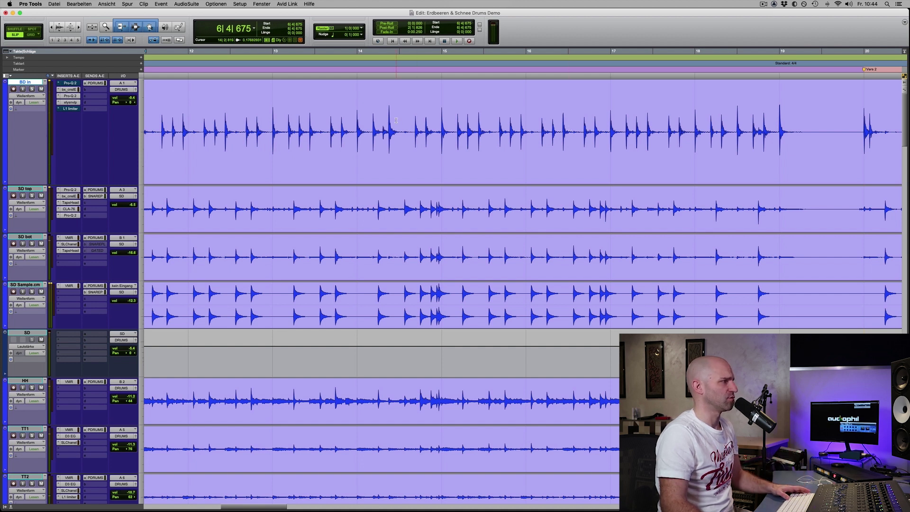
pyautogui.press('super+alt+bracketright')
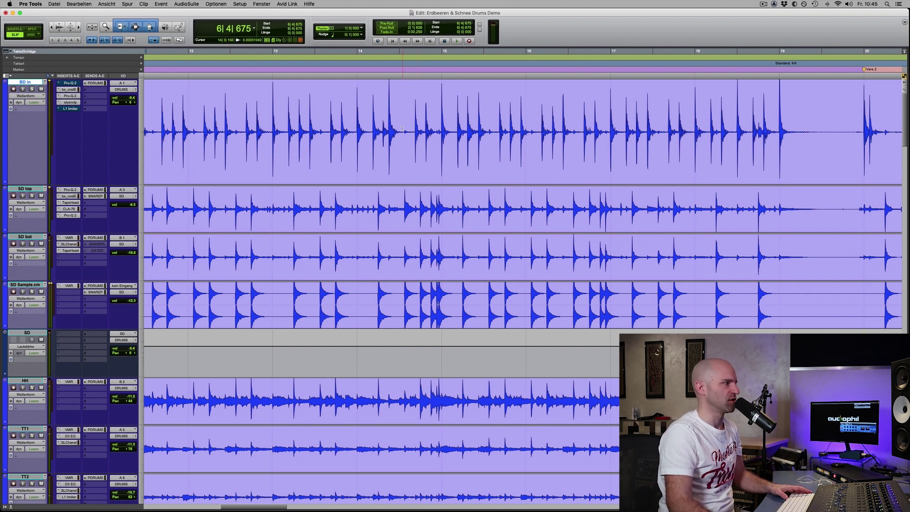
# Step: Open the L1 limiter on BD in and lower its Out Ceiling to -7.2 dB while playing from just before Chorus 1
pyautogui.click(70, 109)
pyautogui.moveTo(381, 84); pyautogui.dragTo(556, 93)
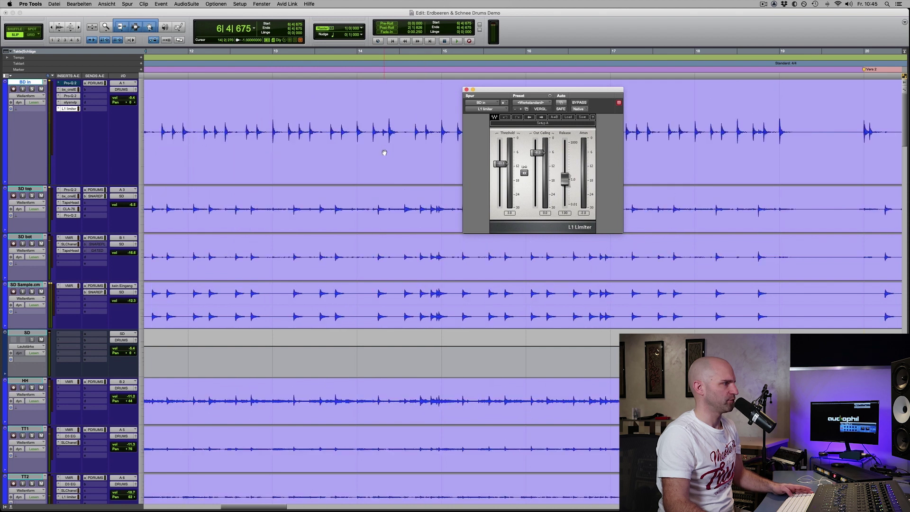
pyautogui.press('super+bracketleft')
pyautogui.press('space')
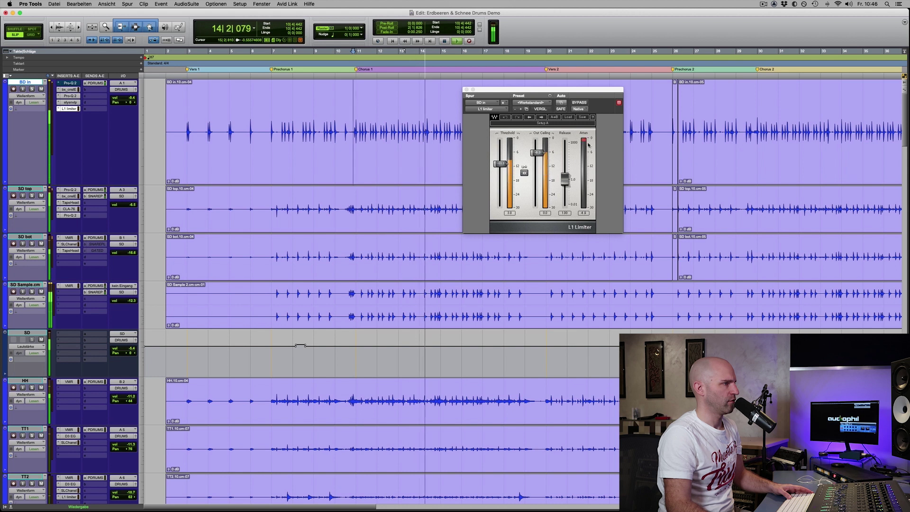
pyautogui.moveTo(548, 151); pyautogui.dragTo(546, 154)
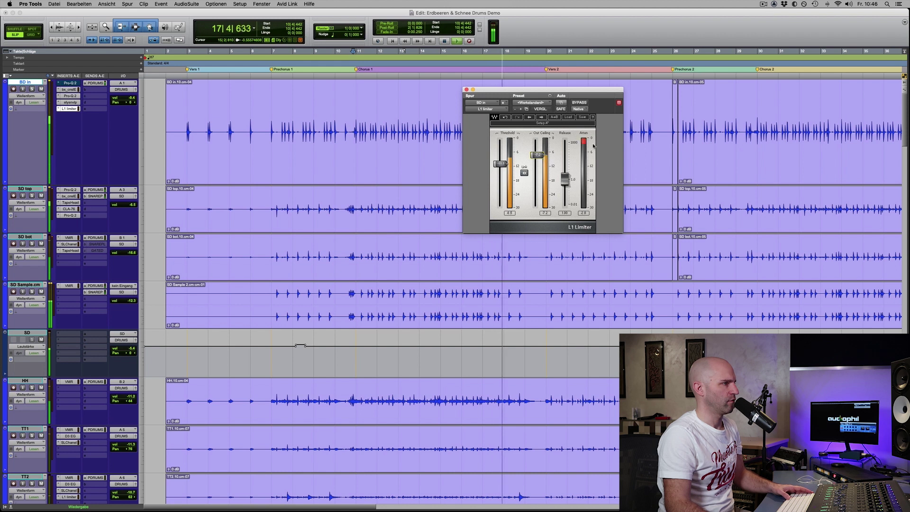
pyautogui.moveTo(545, 89); pyautogui.dragTo(510, 110)
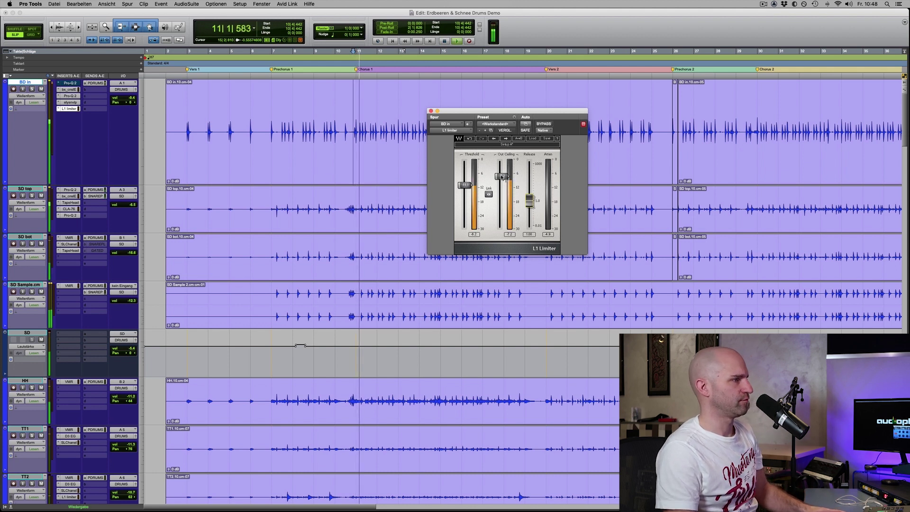
# Step: Compare the drum mix with the L1 limiter bypassed and active during playback, leaving it active with Out Ceiling at -7.2 dB
pyautogui.click(546, 124)
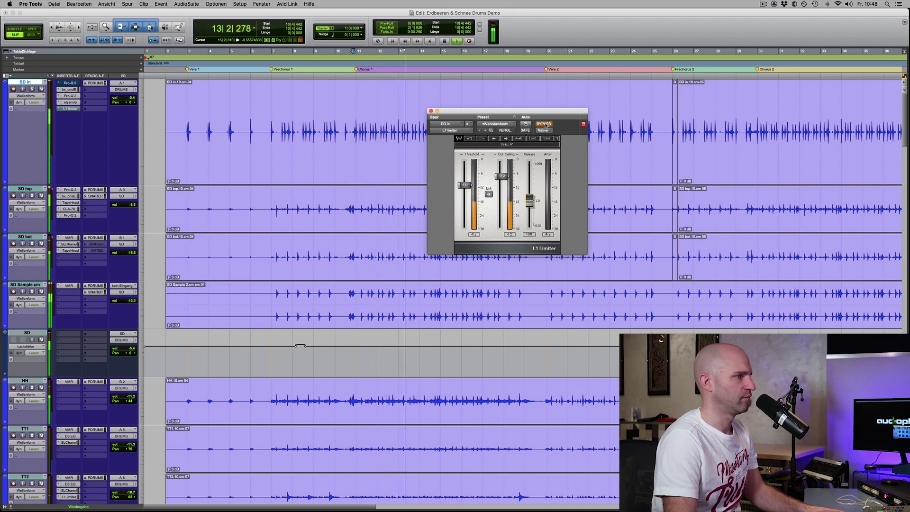
pyautogui.click(545, 124)
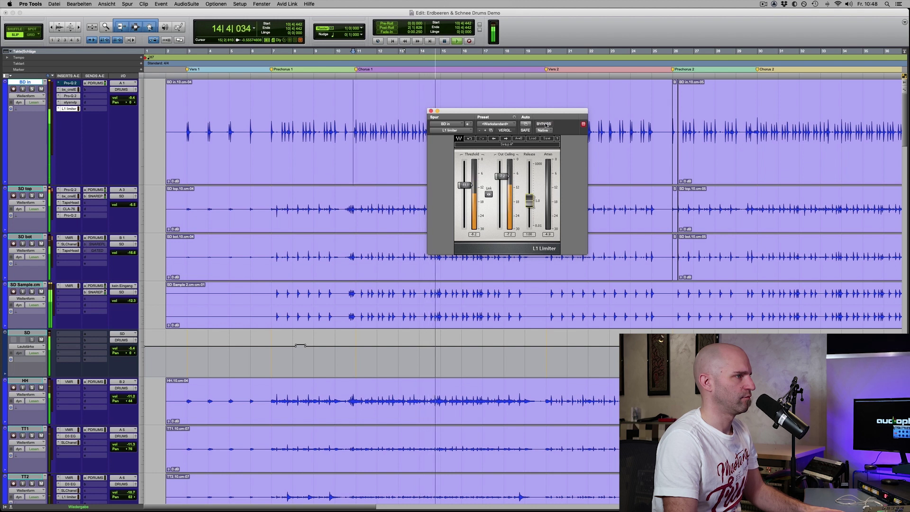
pyautogui.click(545, 124)
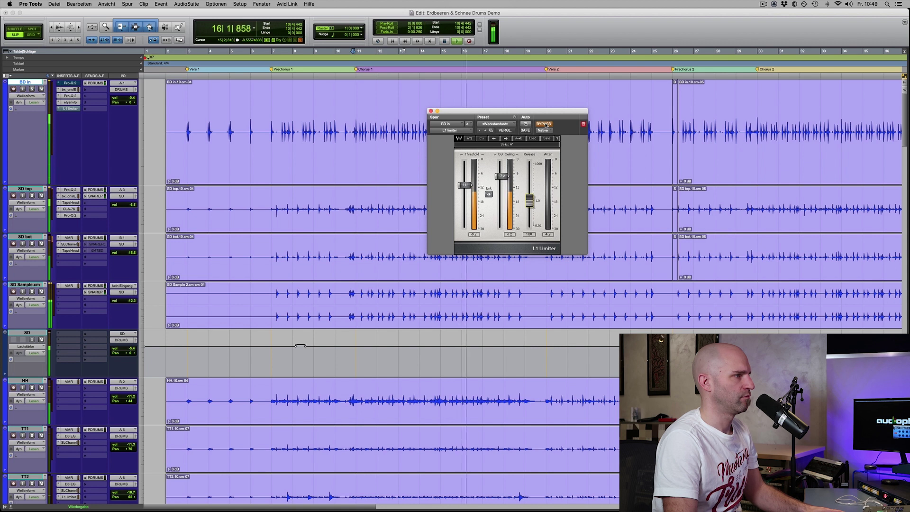
pyautogui.click(545, 124)
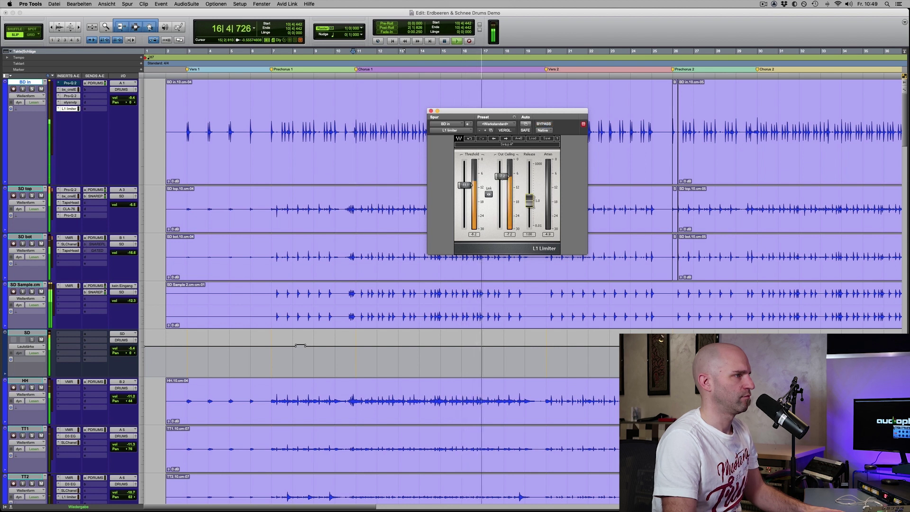
pyautogui.moveTo(502, 177); pyautogui.dragTo(501, 176)
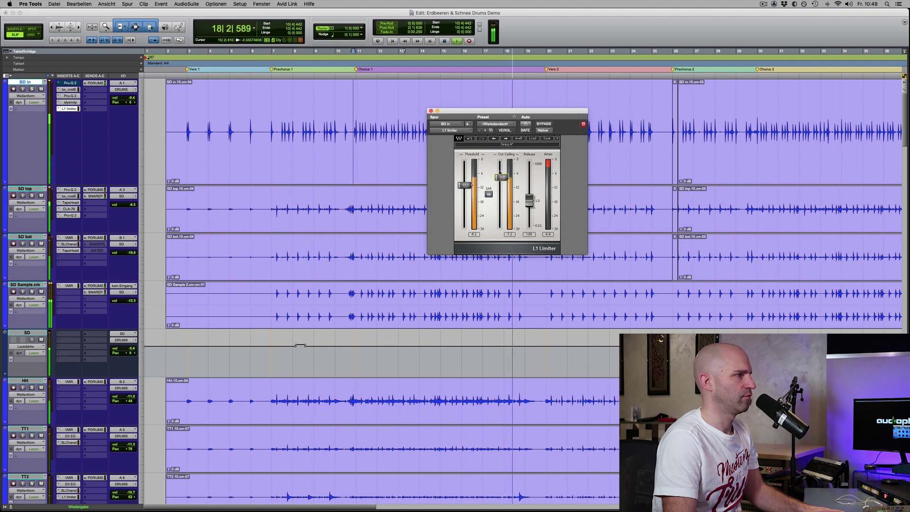